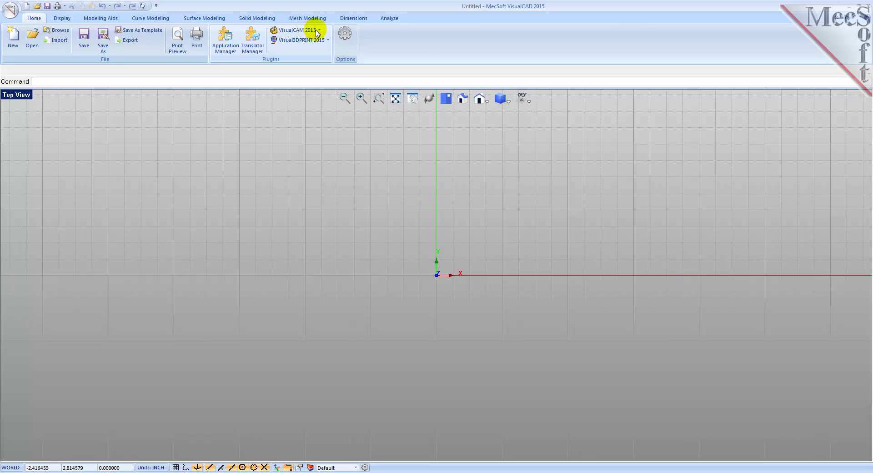
- Load the VisualCAM ART module and slightly widen its browser
left_click(319, 30)
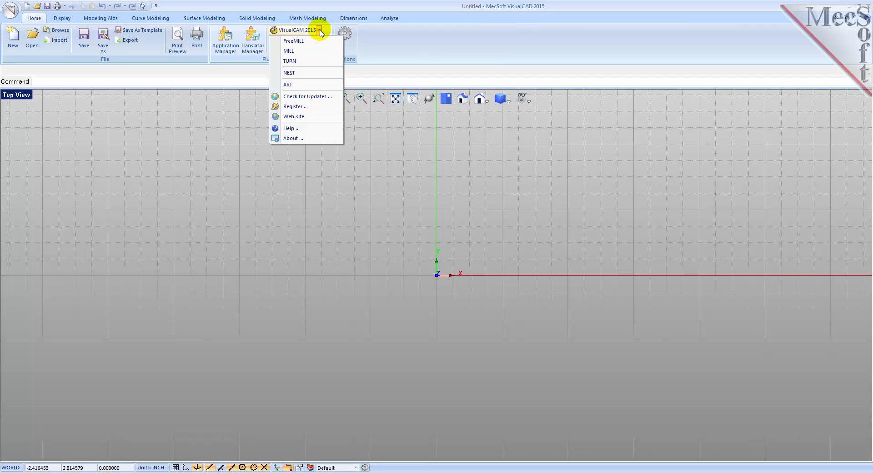
left_click(290, 85)
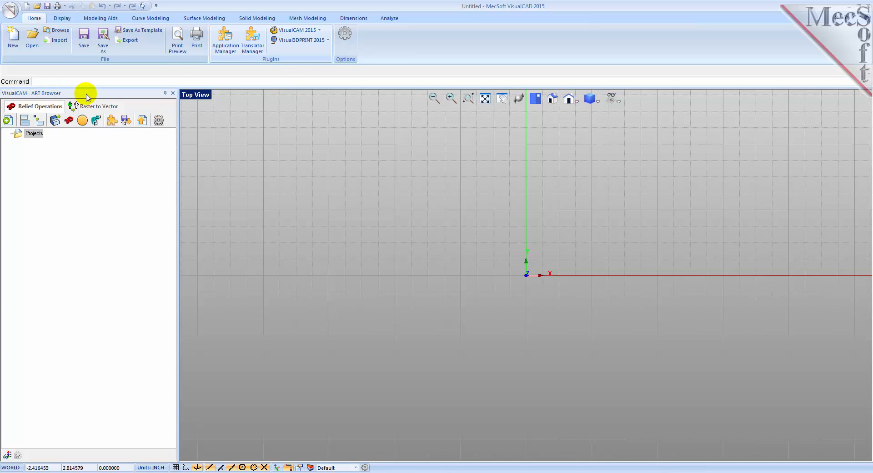
mouse_move(177, 190)
left_mouse_down()
mouse_move(149, 189)
mouse_move(181, 191)
left_mouse_up()
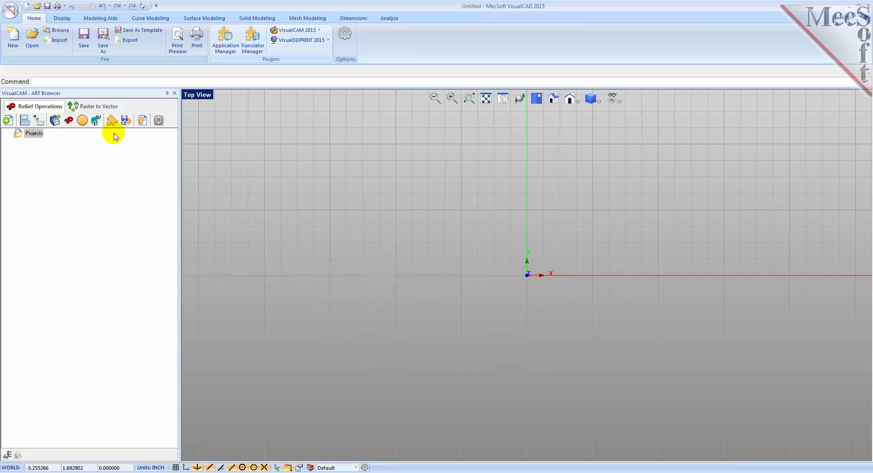
- Open the part file ARTQuickStartTutorial.vcp from the QuickStart folder
left_click(9, 9)
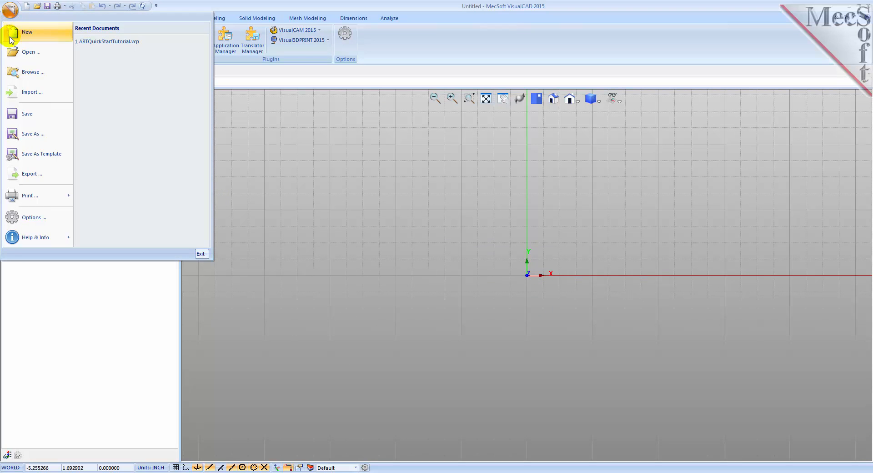
left_click(28, 52)
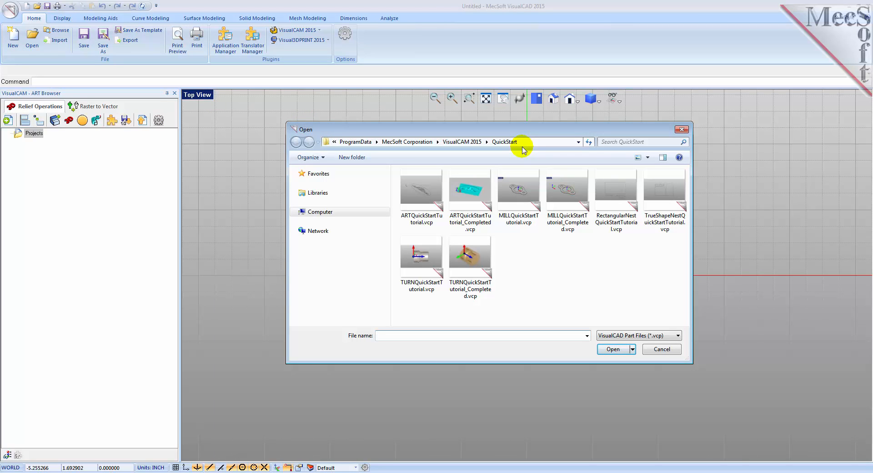
left_click(419, 221)
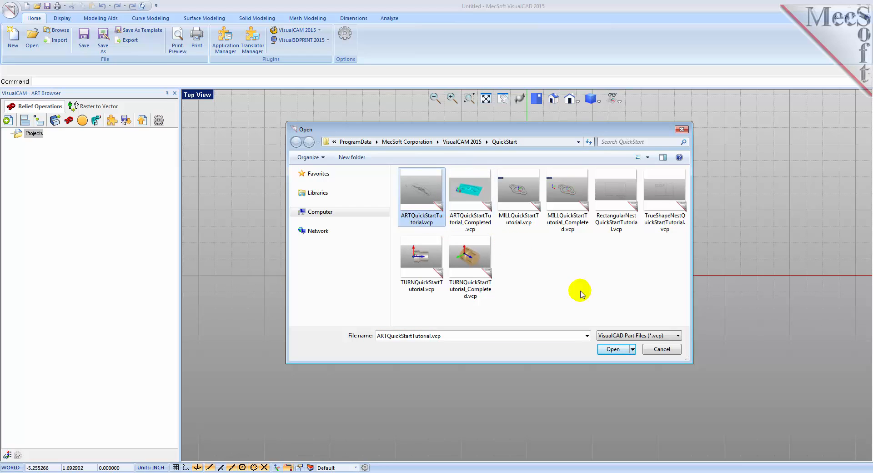
left_click(612, 350)
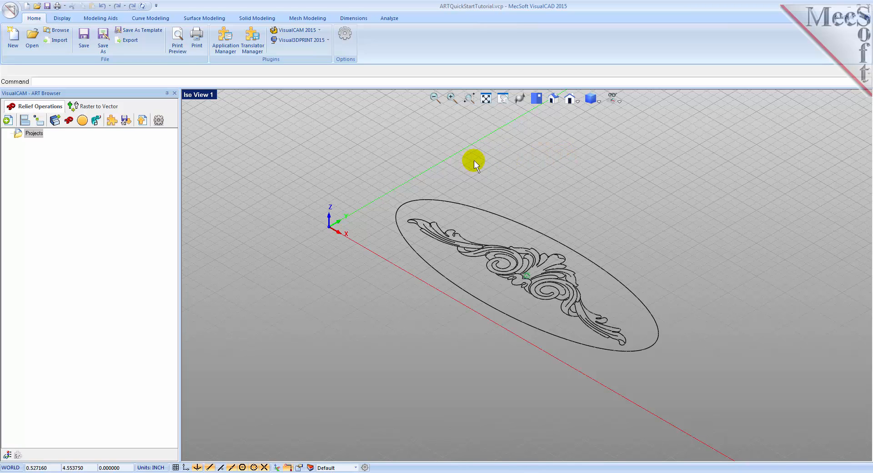
- Start a new project of length 4 and width 10, picking its corners on the grid at the origin and at 10, 4
left_click(7, 120)
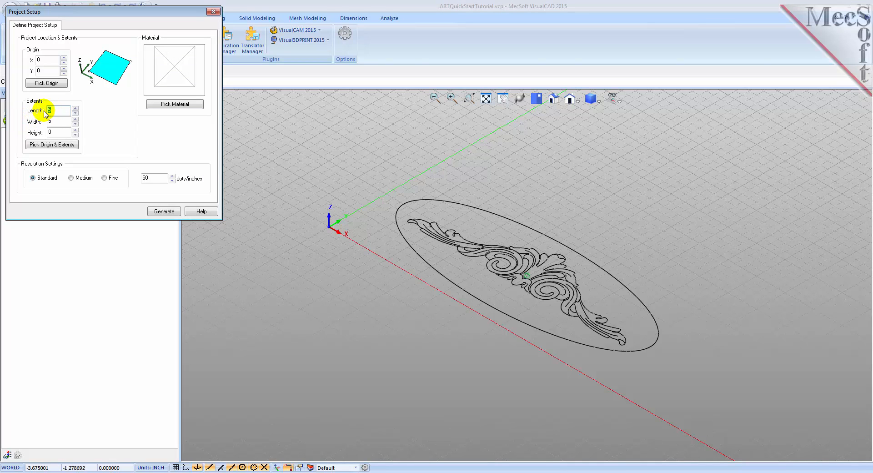
type("4")
key("Tab")
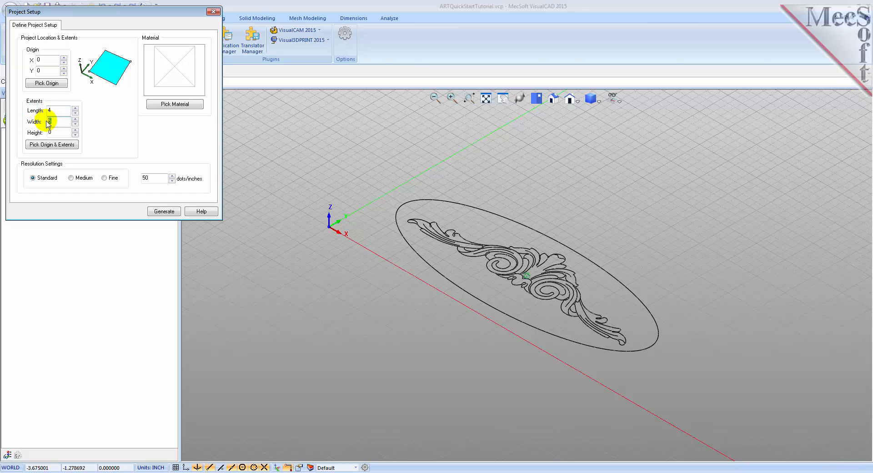
type("10")
left_click(58, 150)
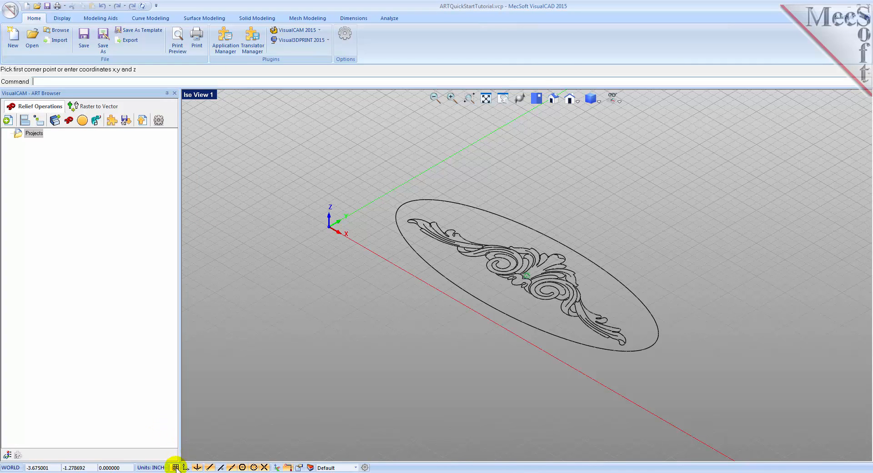
left_click(329, 226)
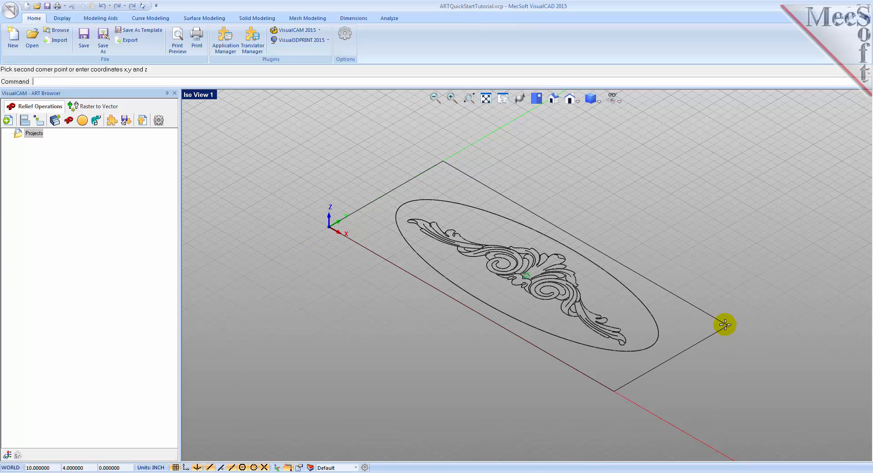
left_click(725, 325)
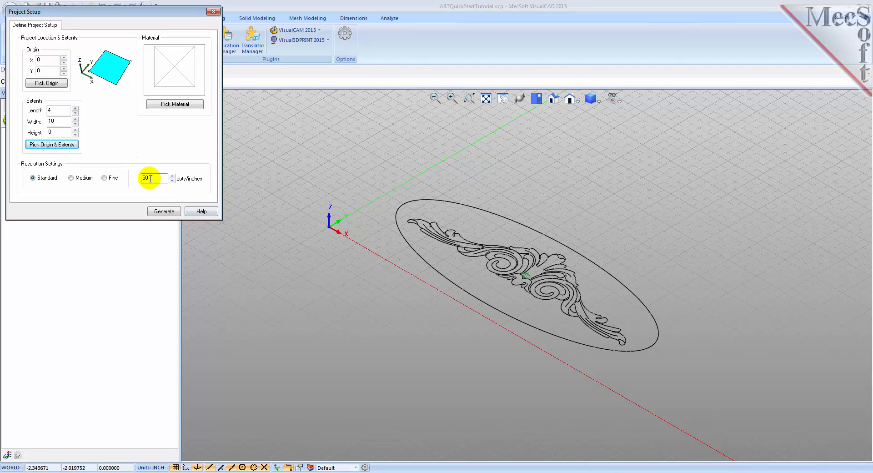
- Set the project resolution to 150 dots/inches and generate the project
left_click_drag(151, 179, 139, 182)
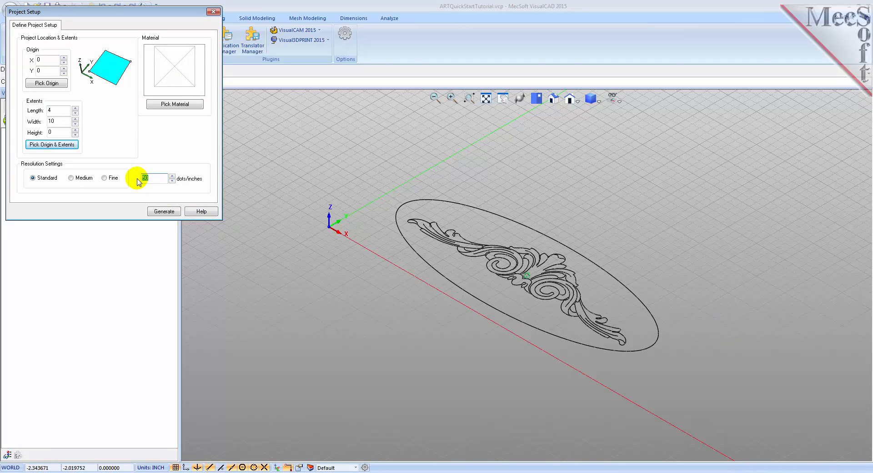
type("150")
left_click(138, 179)
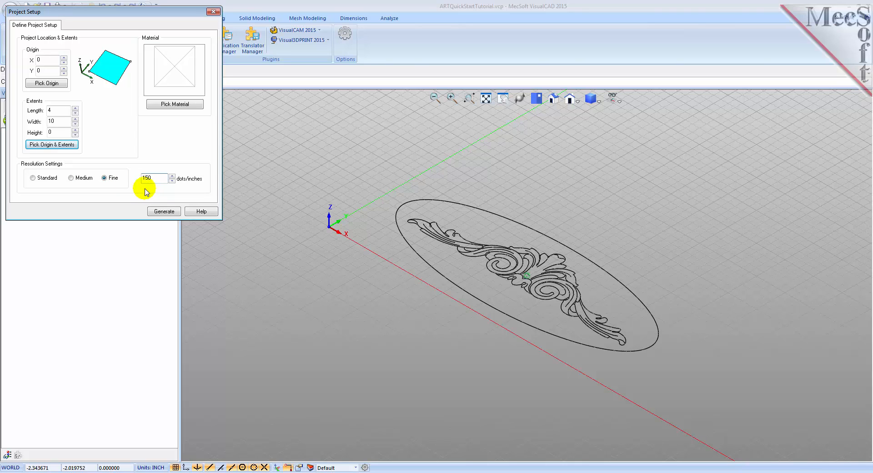
left_click(161, 212)
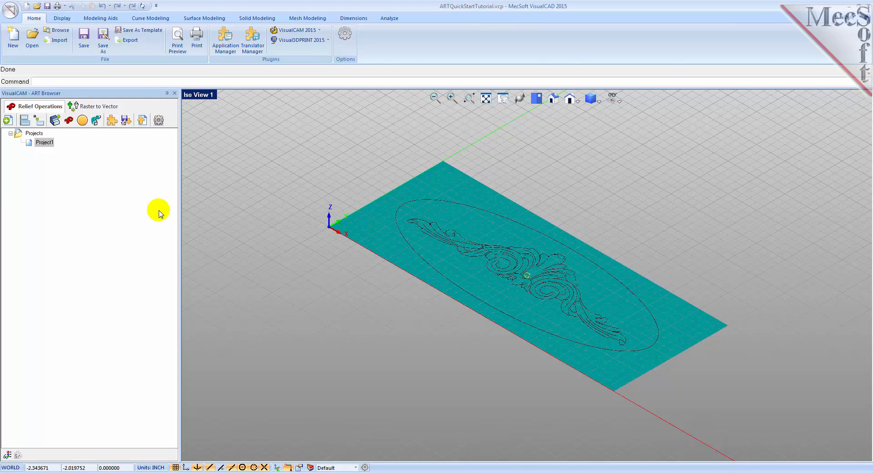
right_click(30, 142)
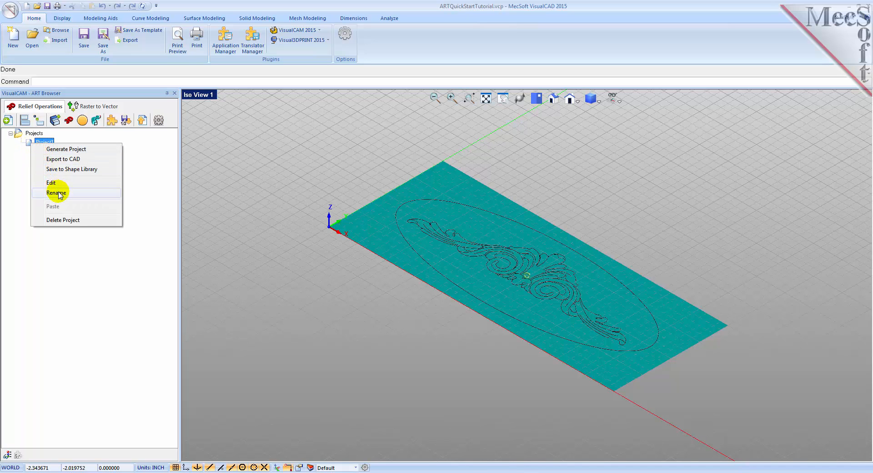
left_click(28, 143)
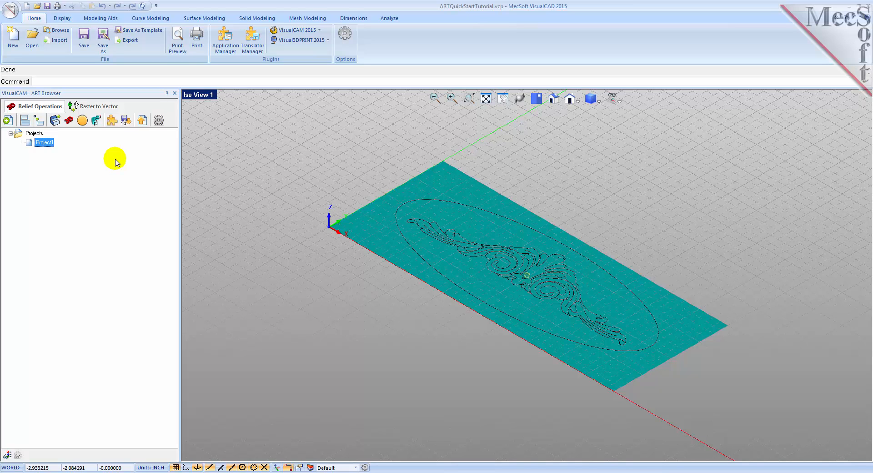
- Set up a swept volume of type Add with cross-section scale 1 and a quarter-round profile of about 0.15 radius
left_click(96, 126)
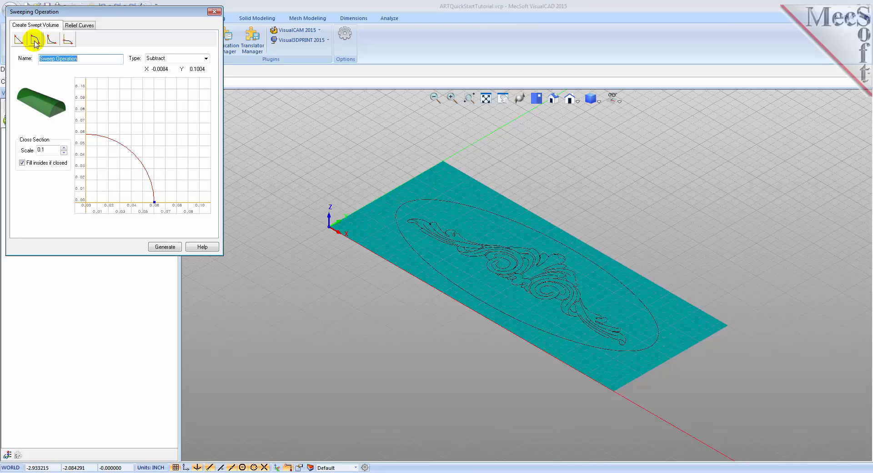
left_click(206, 59)
left_click(204, 67)
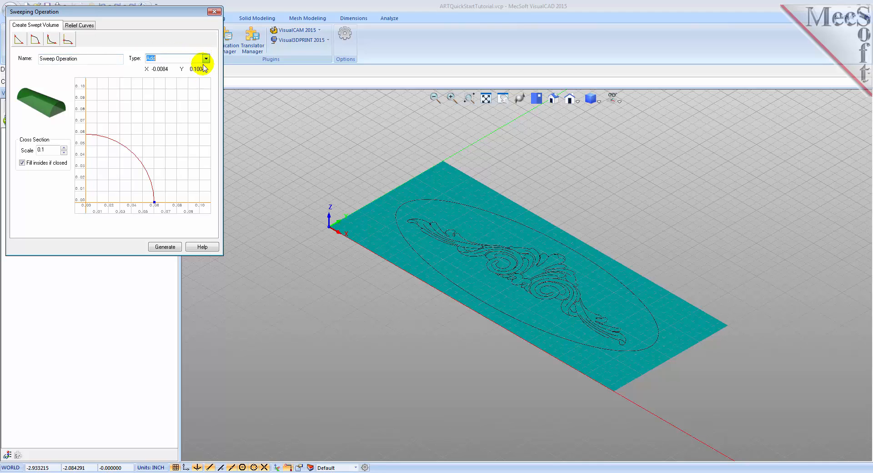
left_click_drag(51, 150, 29, 150)
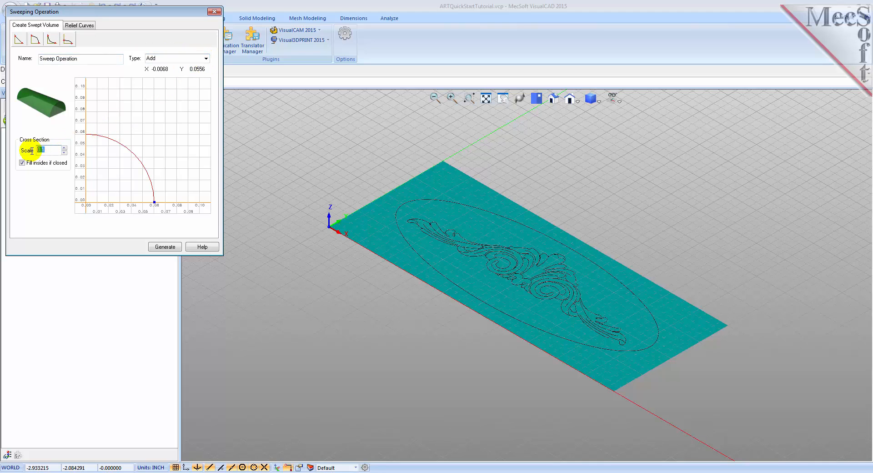
type("1")
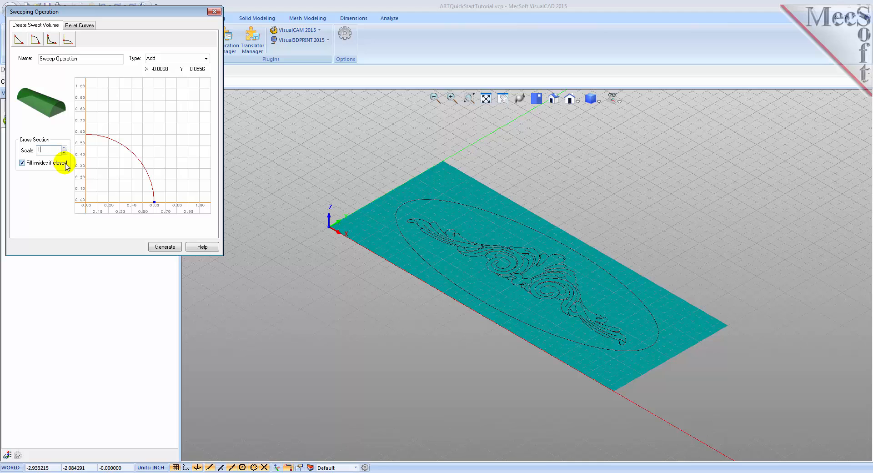
left_click_drag(154, 204, 103, 205)
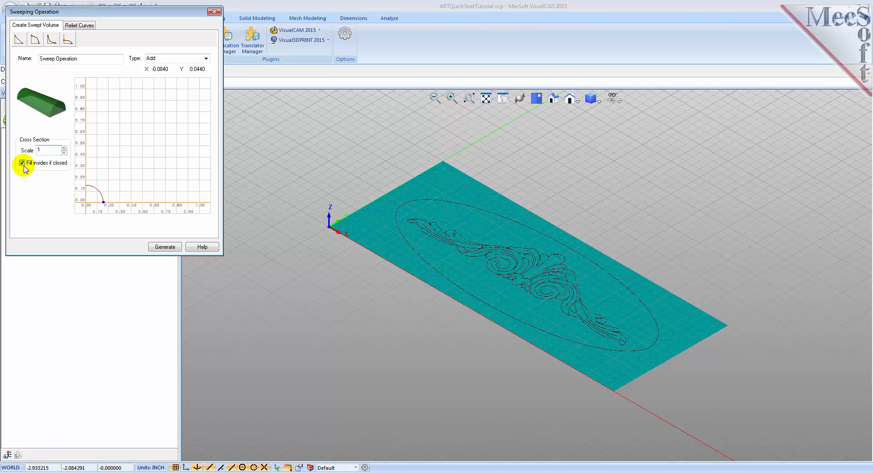
- Choose the outer ellipse as the sweep's border curve and generate the swept volume
left_click(84, 29)
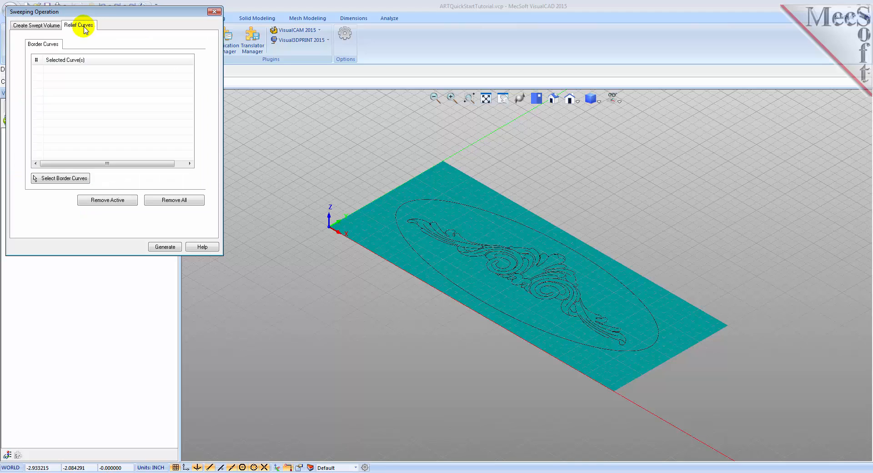
left_click(62, 179)
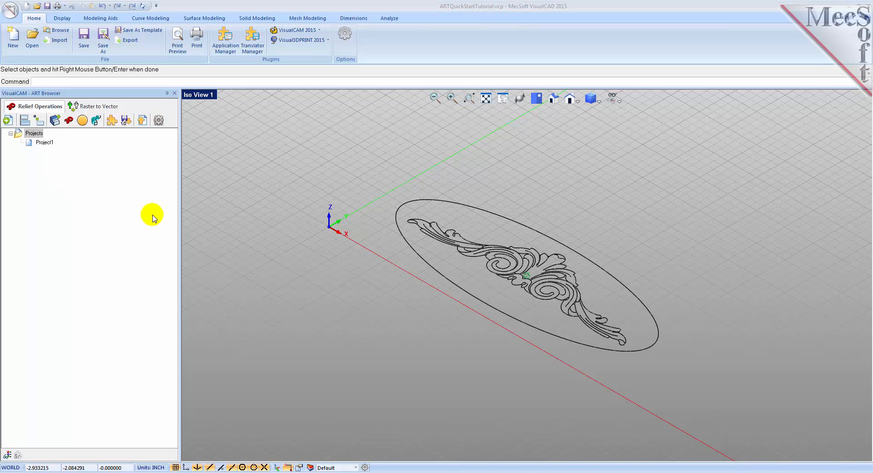
left_click(407, 243)
right_click(408, 243)
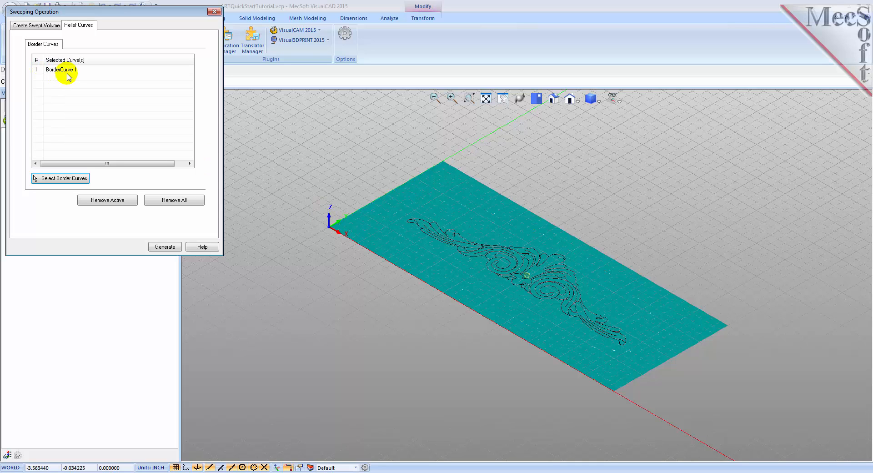
left_click(166, 247)
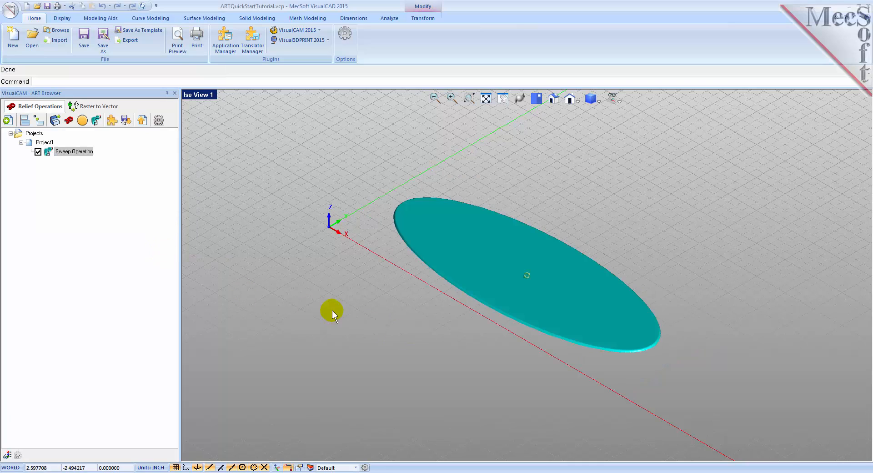
- Set up a puffed volume following the sweep operation, with maximum puffing height 0.5, the profile arc raised to about two grid squares and smoothing 6
mouse_move(451, 322)
middle_mouse_down()
mouse_move(464, 326)
mouse_move(456, 325)
middle_mouse_up()
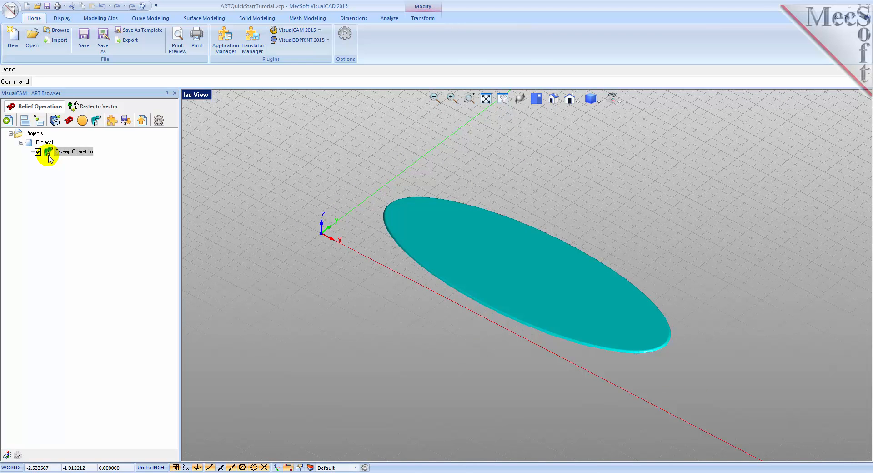
middle_click_drag(433, 302, 536, 358)
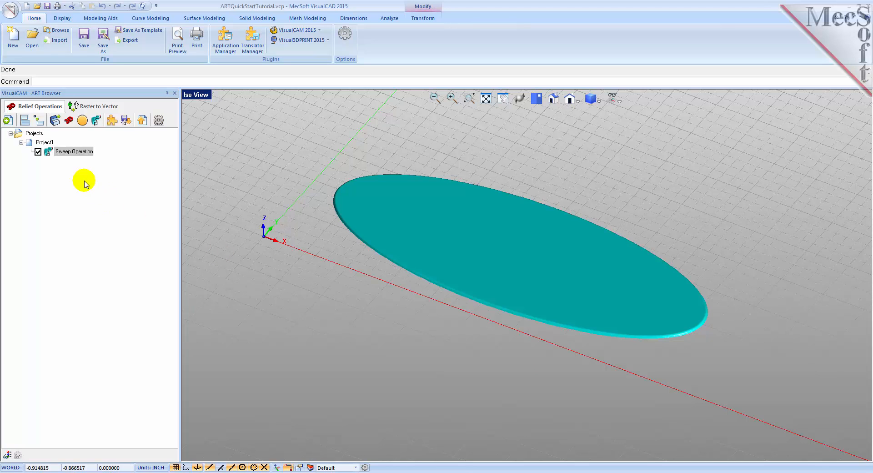
left_click(47, 154)
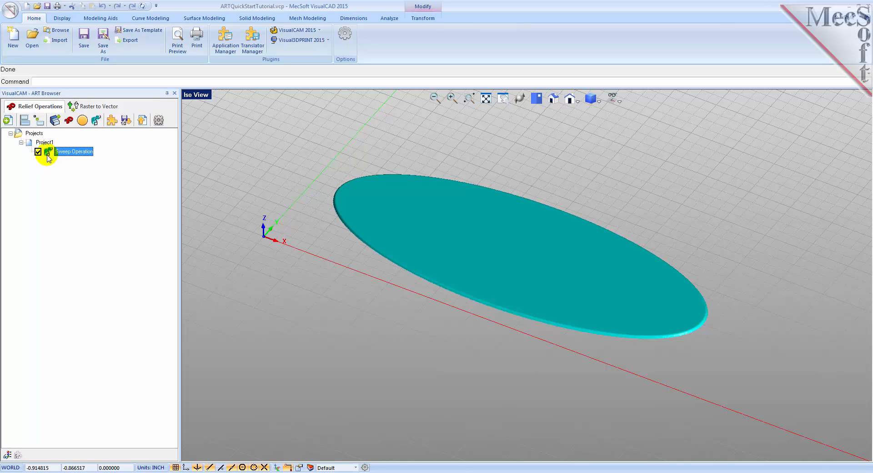
left_click(81, 122)
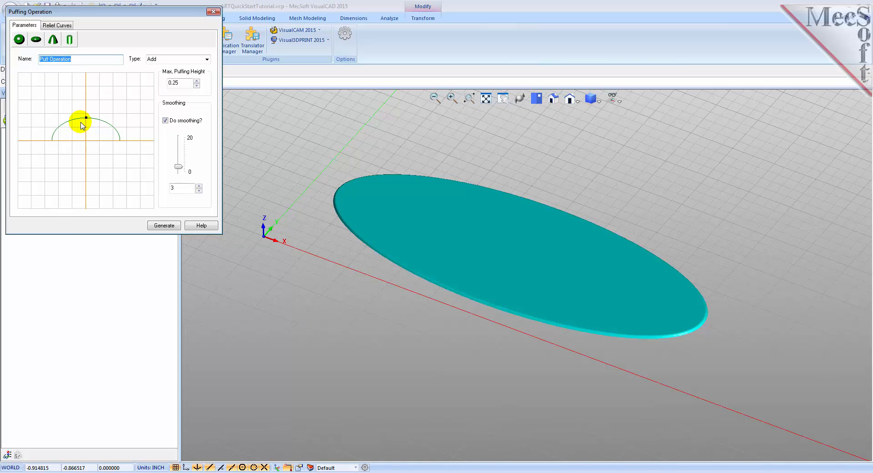
left_click(19, 40)
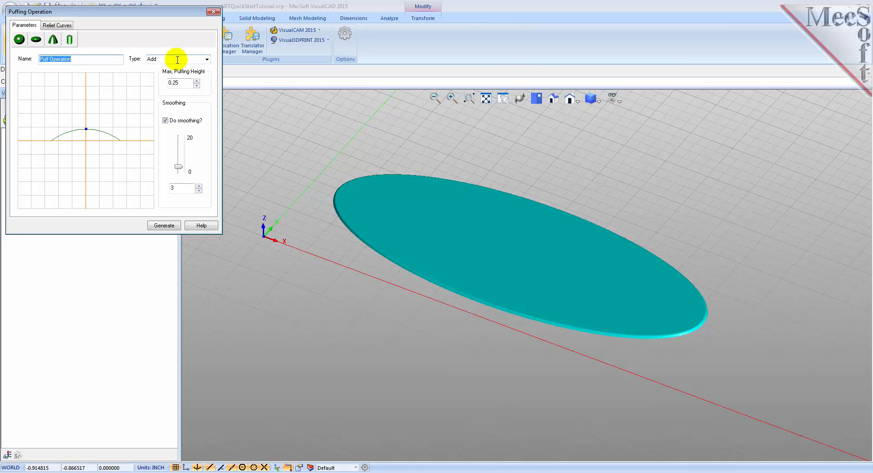
left_click(176, 84)
type("0.5")
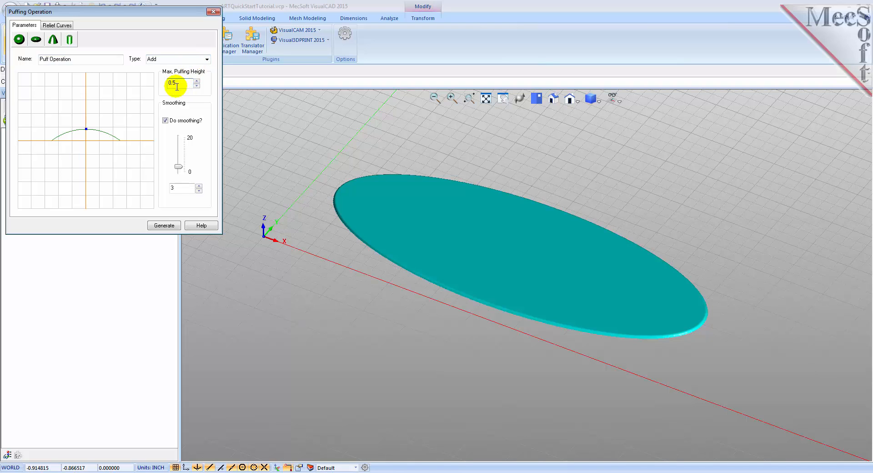
left_click_drag(87, 130, 86, 118)
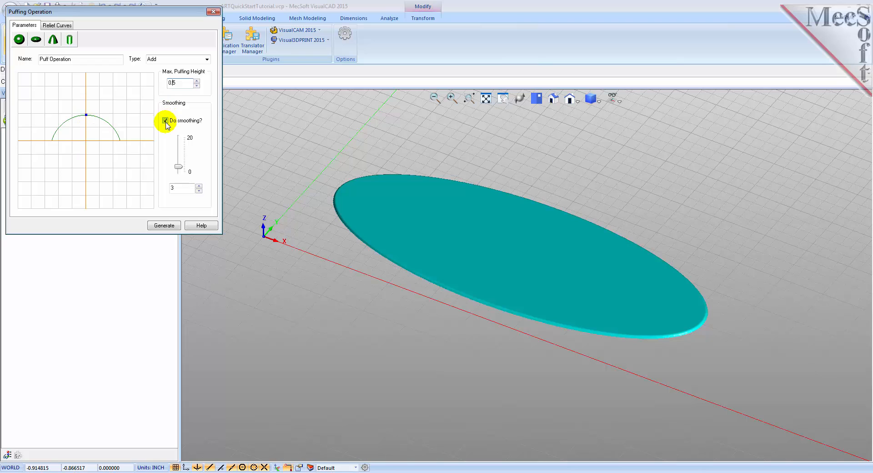
left_click_drag(179, 166, 179, 161)
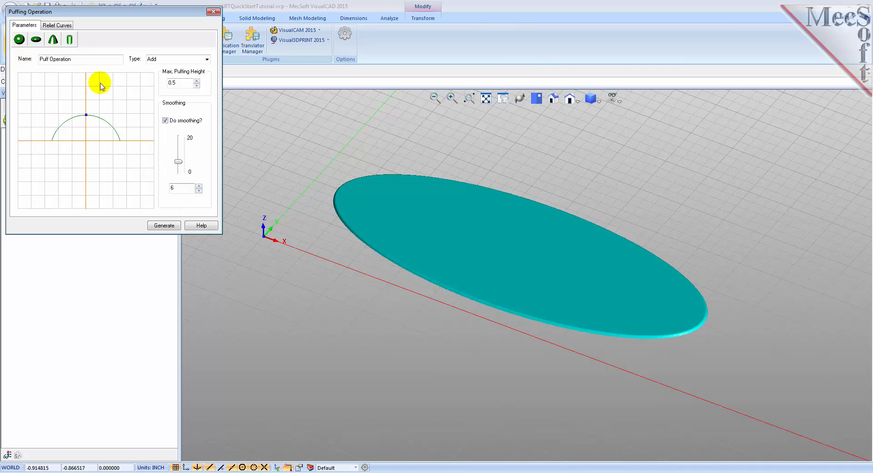
- Open the relief curves settings of the puffing operation
left_click(58, 26)
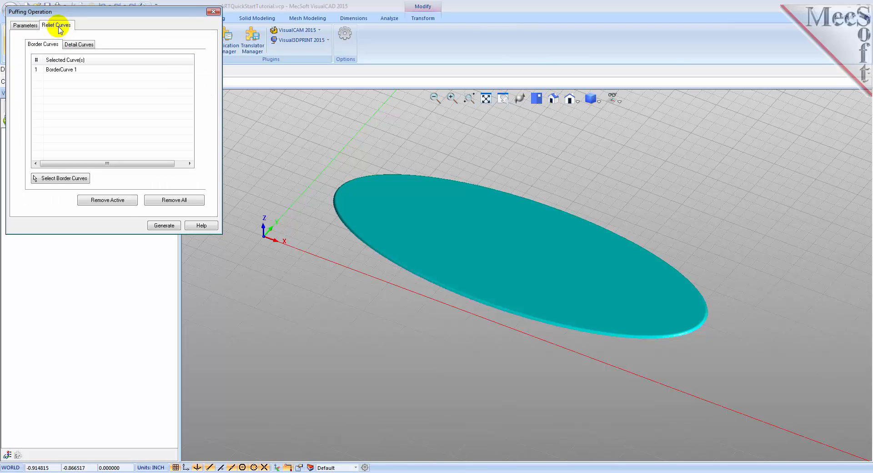